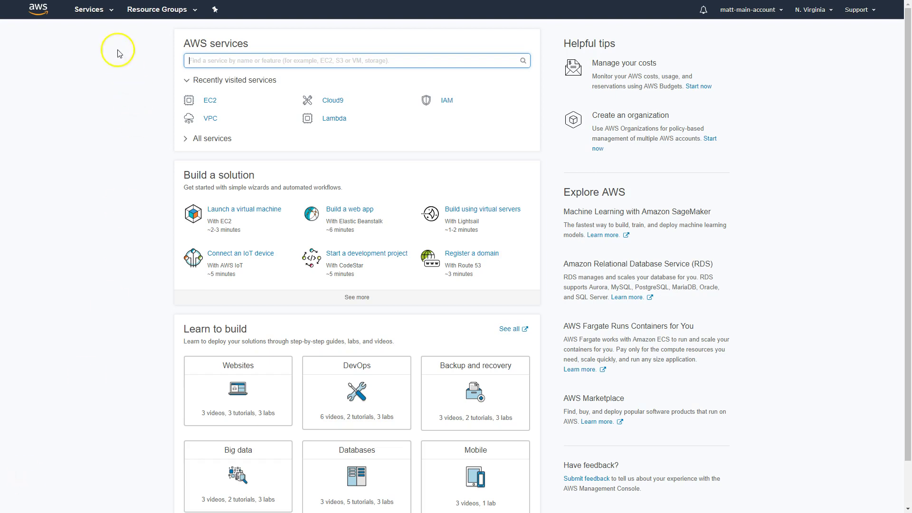
Start launching a new EC2 instance using the Amazon Linux 2 AMI (HVM), SSD Volume Type.
click(92, 11)
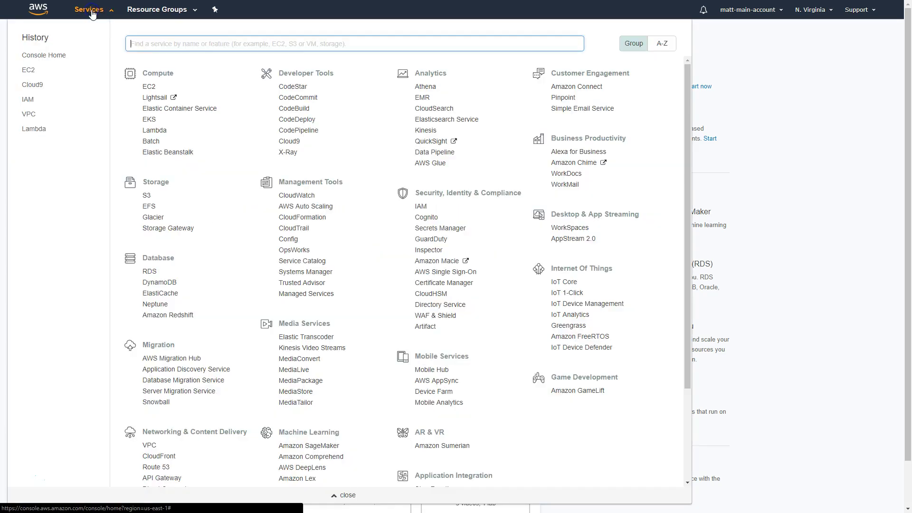
click(145, 87)
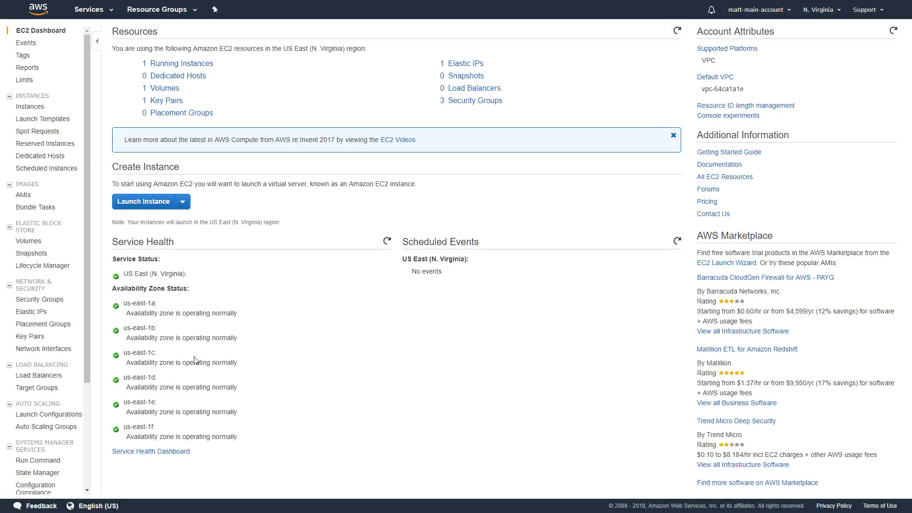
click(143, 204)
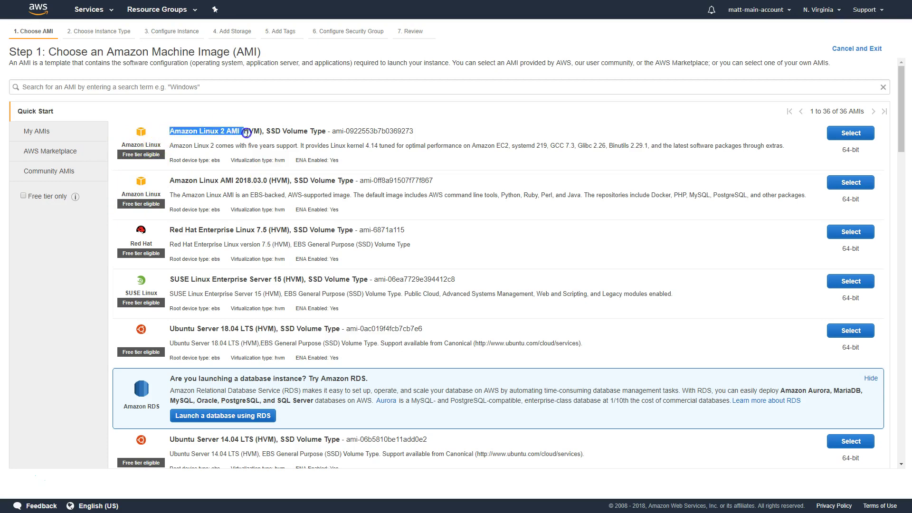
click(846, 134)
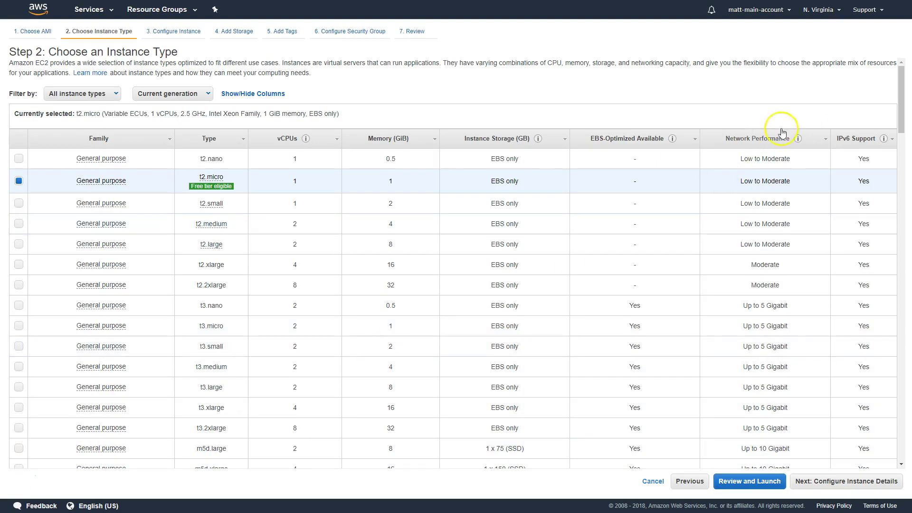
Keep the free-tier t2.micro instance type and continue to configuring the instance details.
mouse_move(900, 81)
mouse_down()
mouse_move(908, 445)
mouse_move(905, 76)
mouse_up()
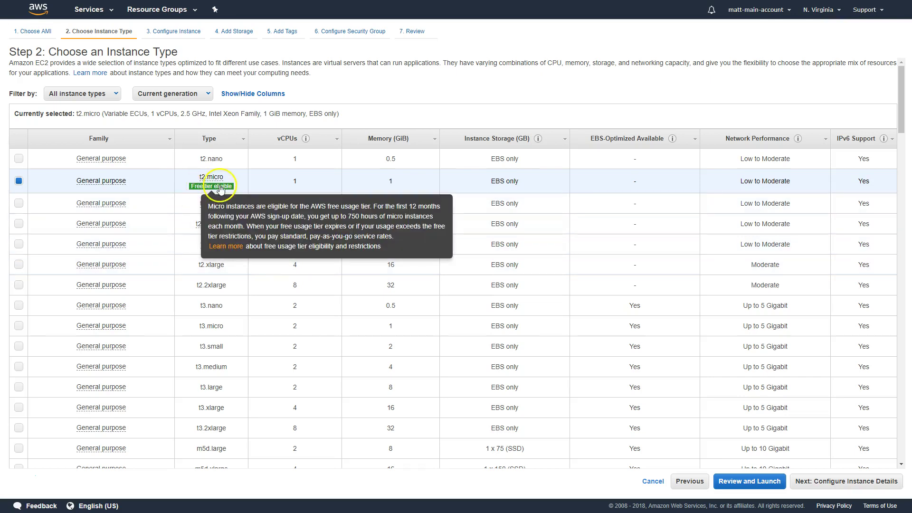
mouse_move(211, 181)
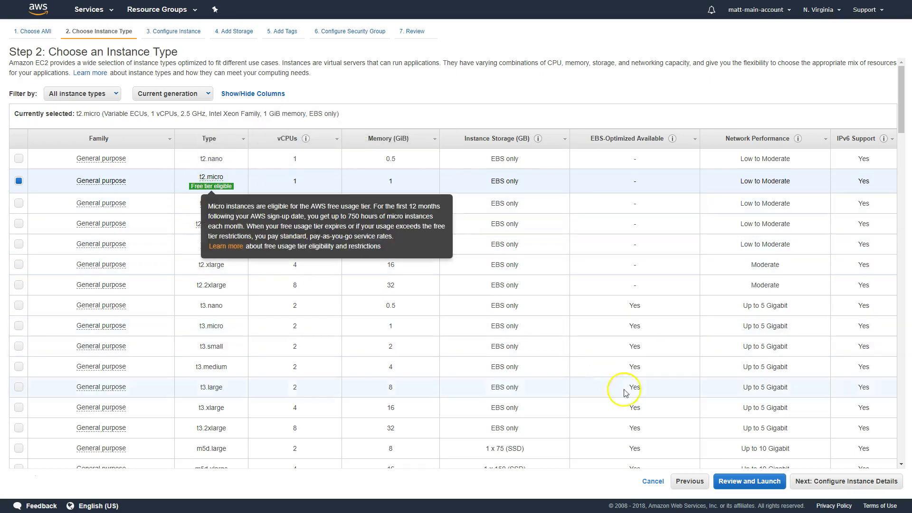
click(839, 482)
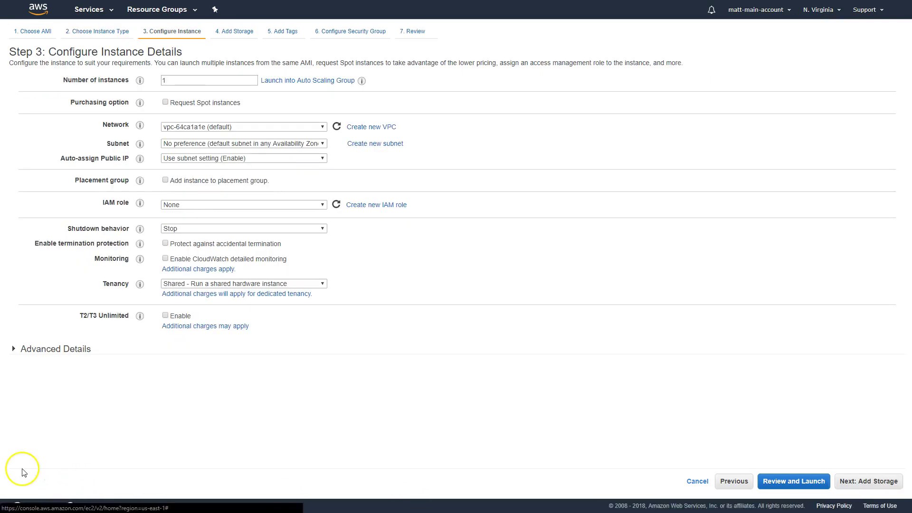
Examine the number of instances and the available networks, keeping the default VPC.
click(303, 100)
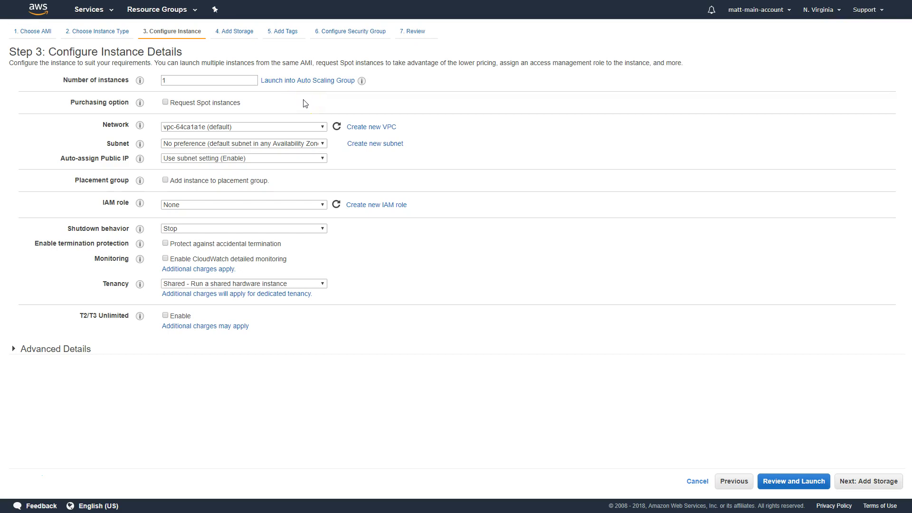
click(295, 96)
click(206, 80)
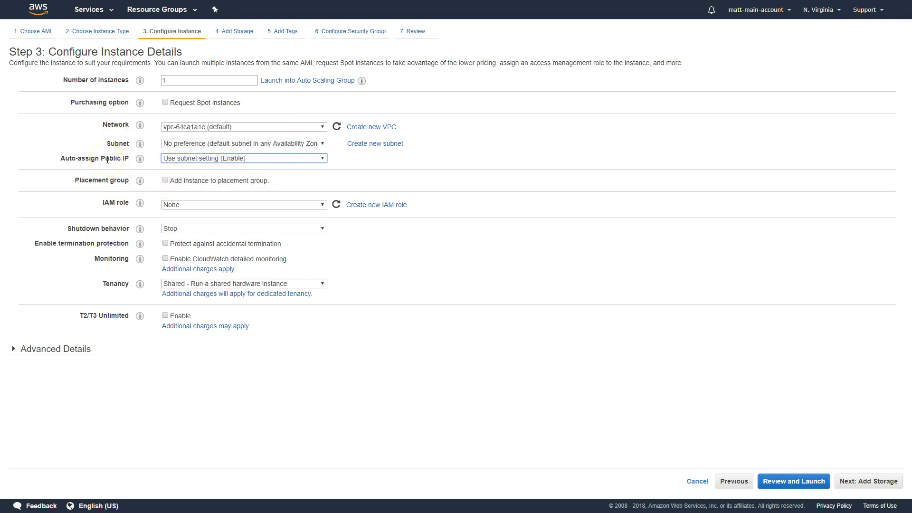
click(225, 130)
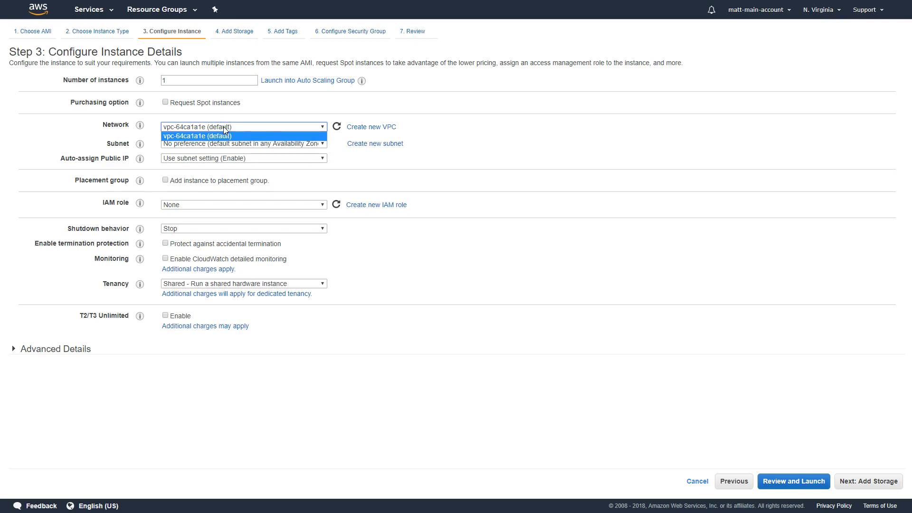
click(258, 118)
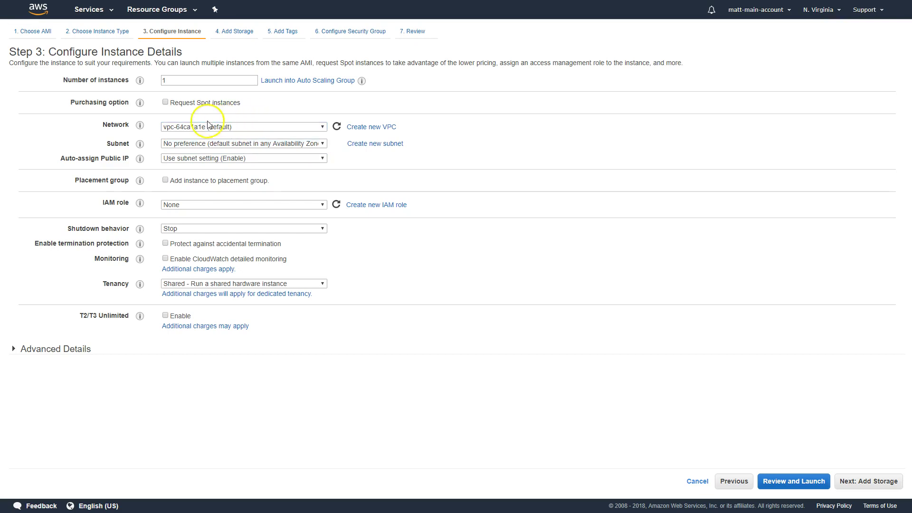
Examine the available subnets and keep No preference (default subnet in any Availability Zone).
click(198, 144)
click(201, 145)
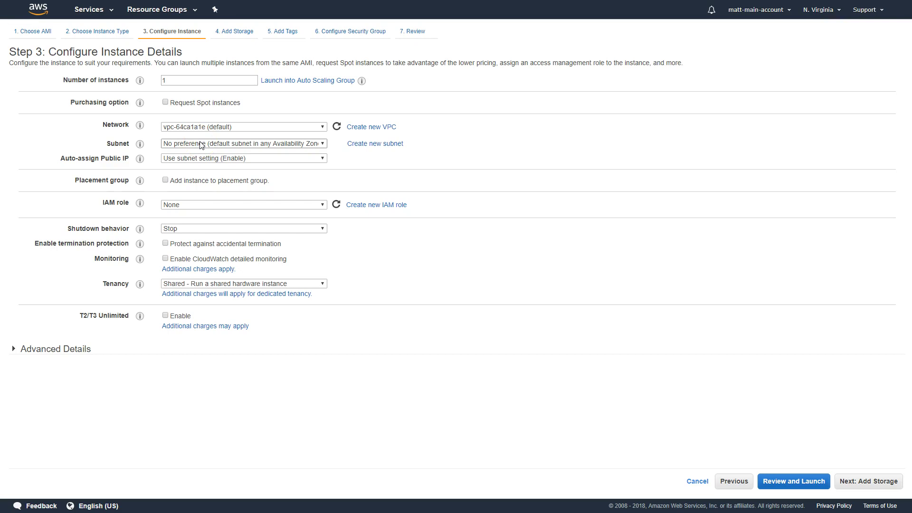
click(201, 145)
click(202, 145)
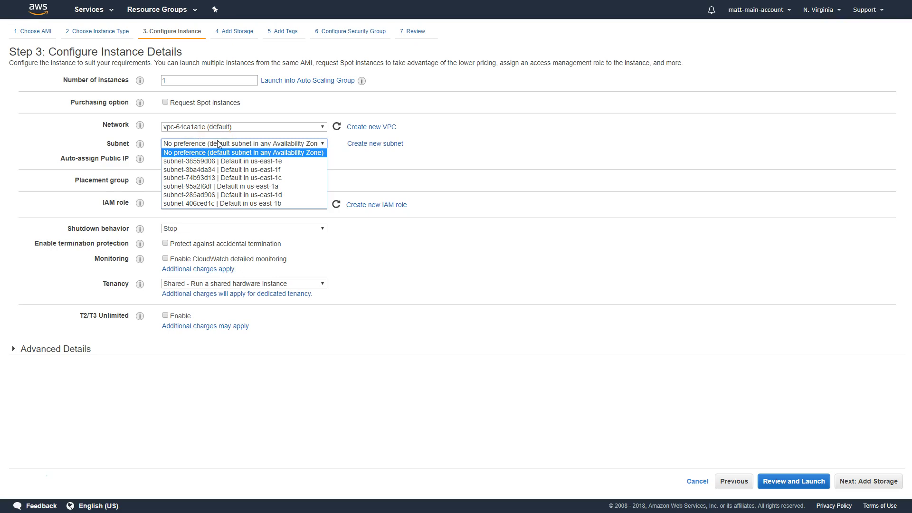
click(231, 162)
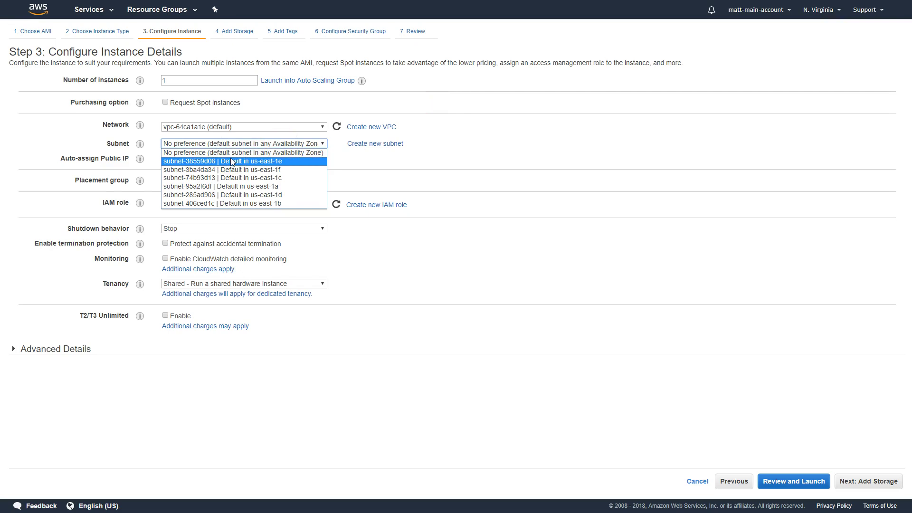
click(220, 198)
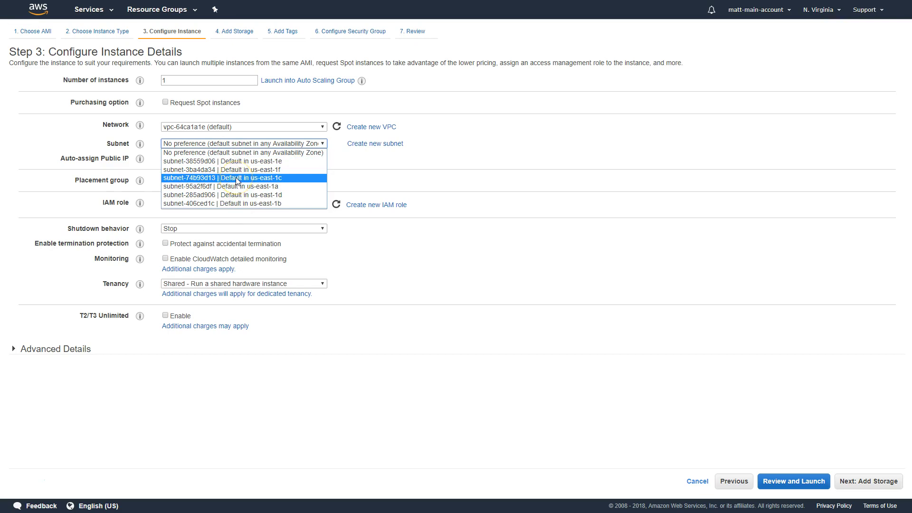
click(220, 153)
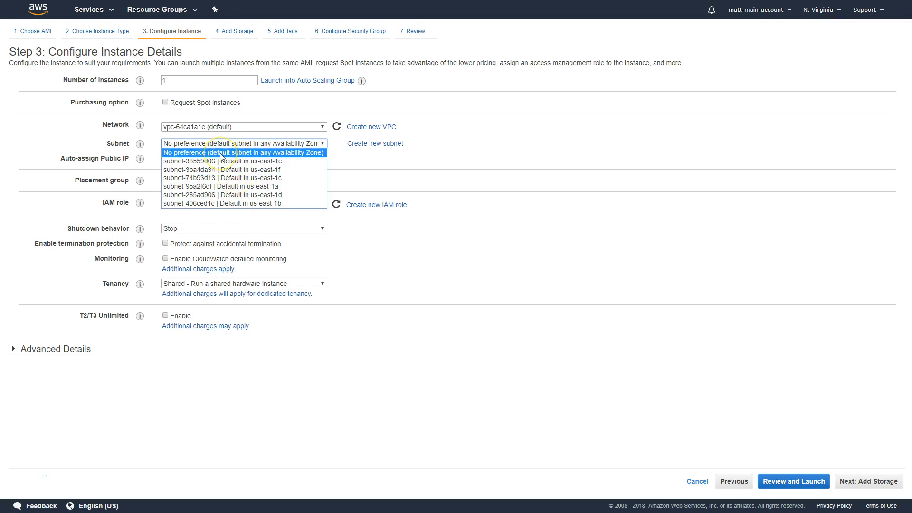
click(221, 154)
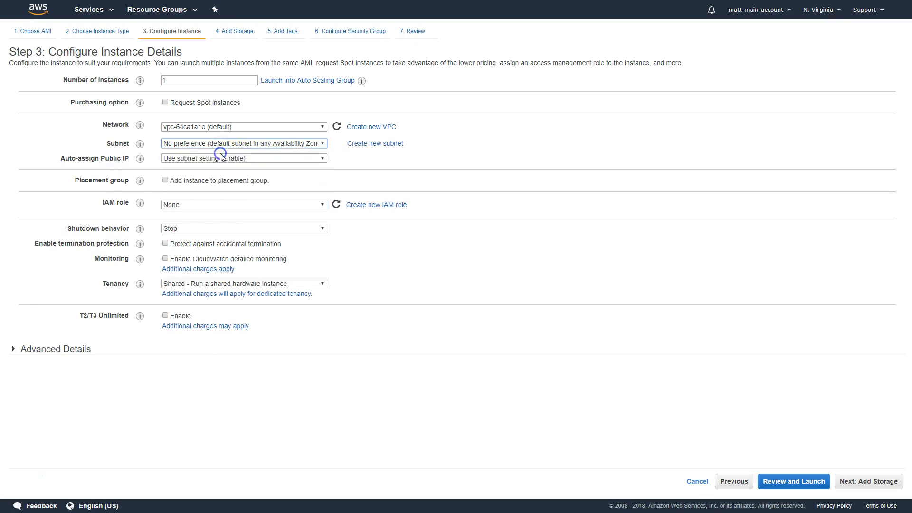
click(127, 322)
Examine the auto-assign public IP options and keep Use subnet setting (Enable).
click(118, 158)
click(181, 158)
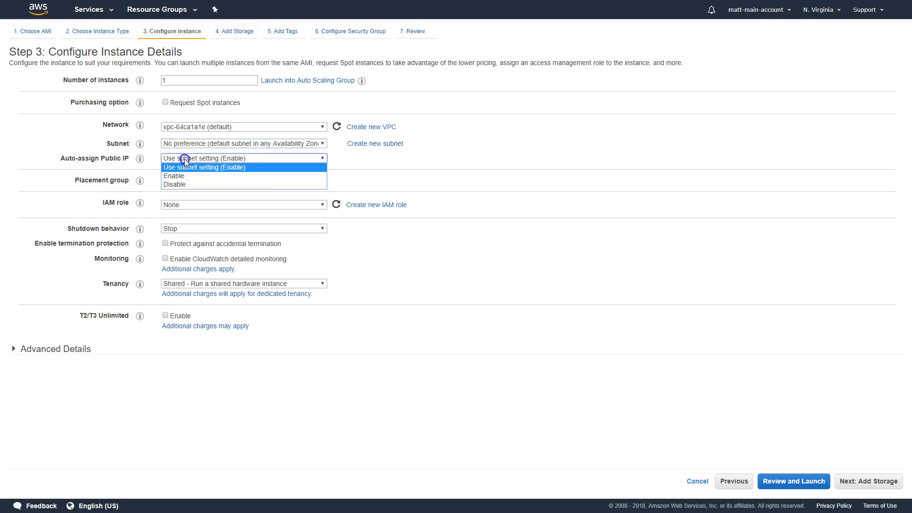
click(183, 158)
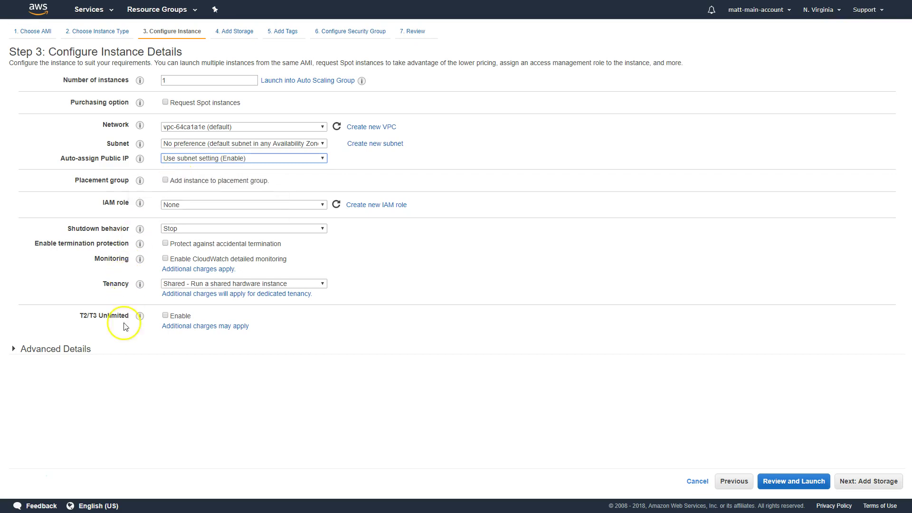
click(22, 482)
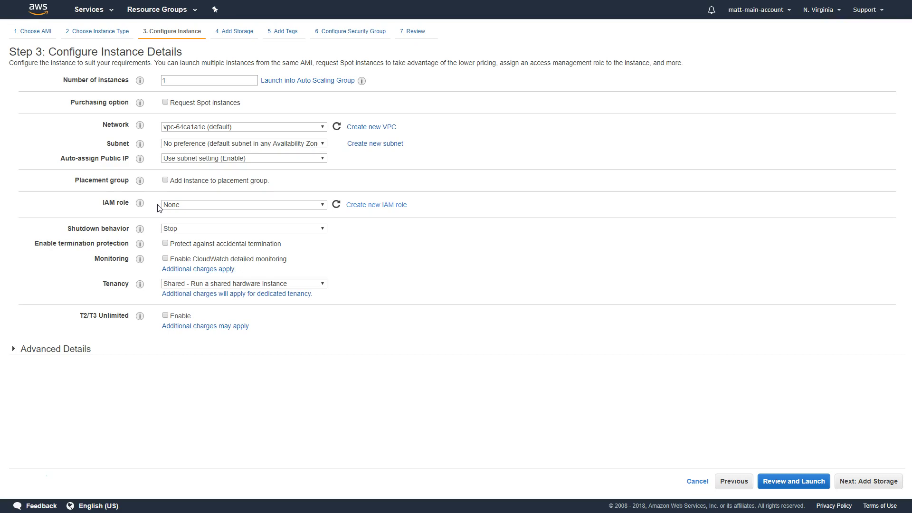
Examine the IAM role and shutdown behavior options, keeping None for the role and Stop for shutdown.
click(191, 204)
click(192, 211)
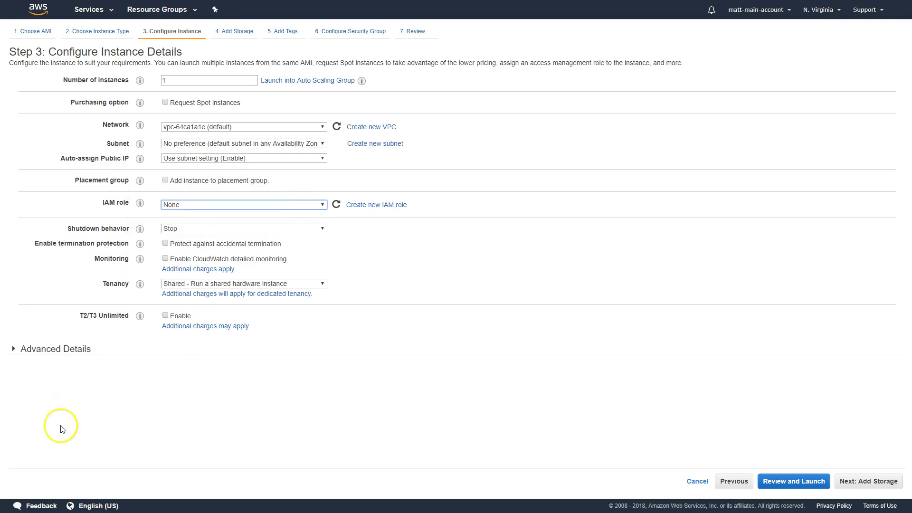
key(Tab)
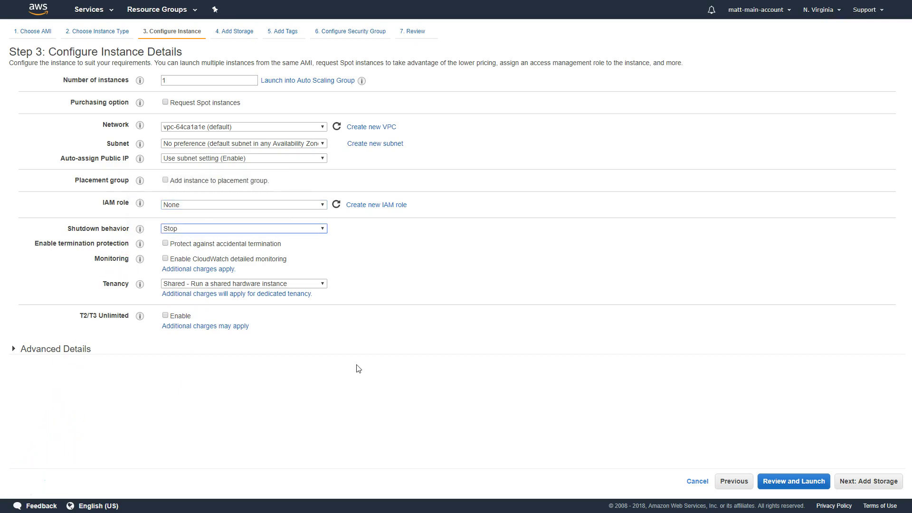
click(293, 230)
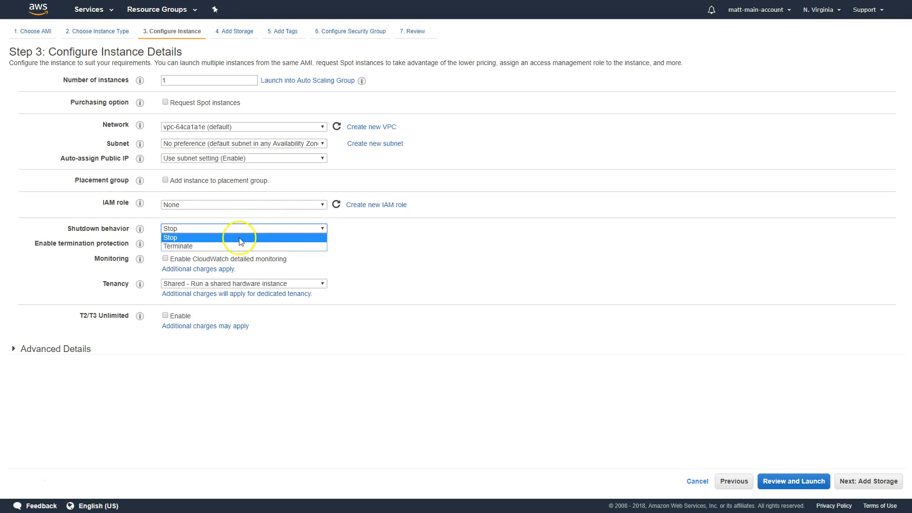
click(220, 237)
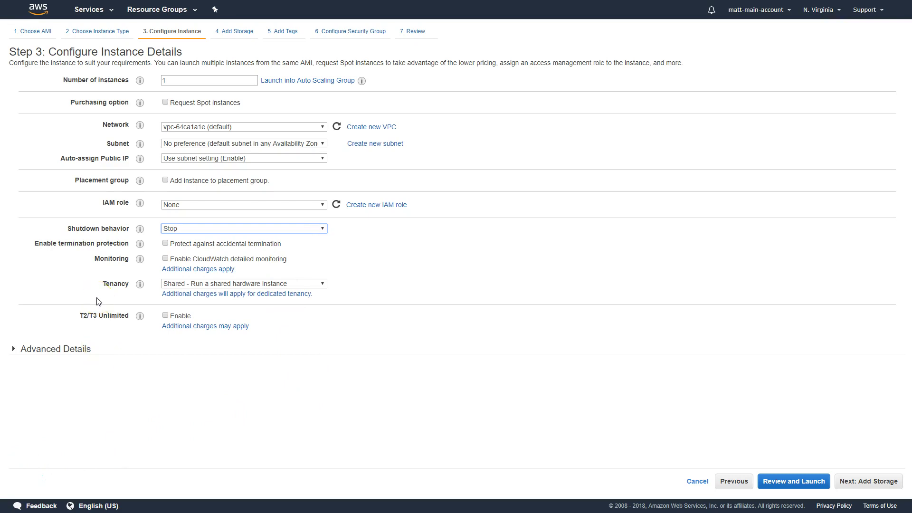
Enable protection against accidental termination and leave CloudWatch detailed monitoring off.
click(166, 245)
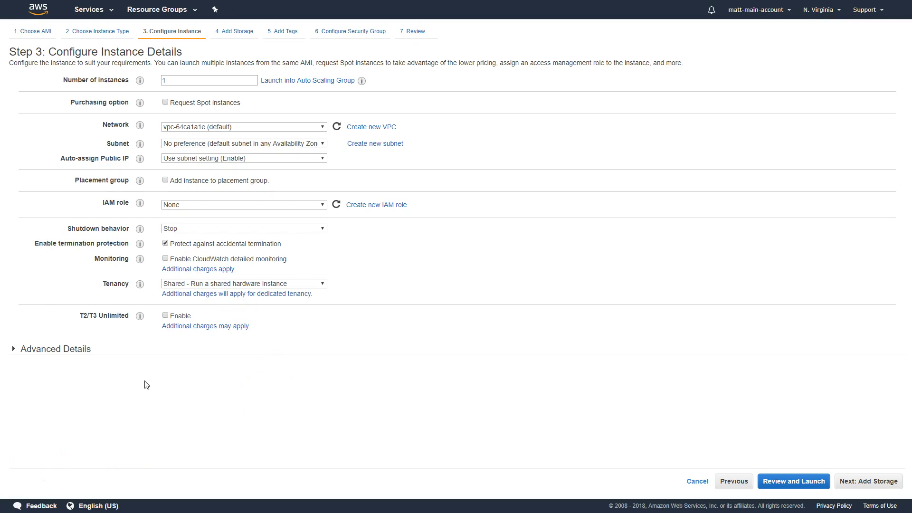
click(228, 260)
click(165, 259)
click(165, 259)
Examine the tenancy options, keeping the shared hardware instance, and read the explanation of T2/T3 Unlimited.
click(323, 284)
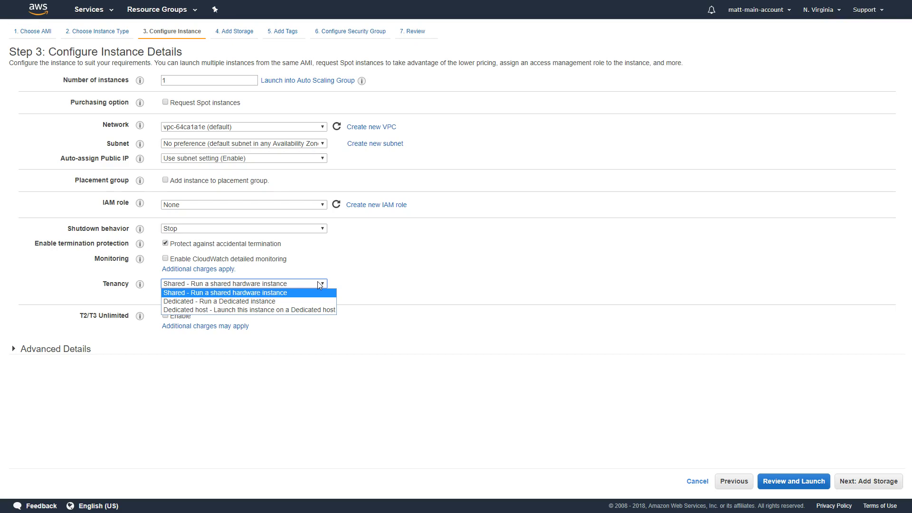
click(319, 284)
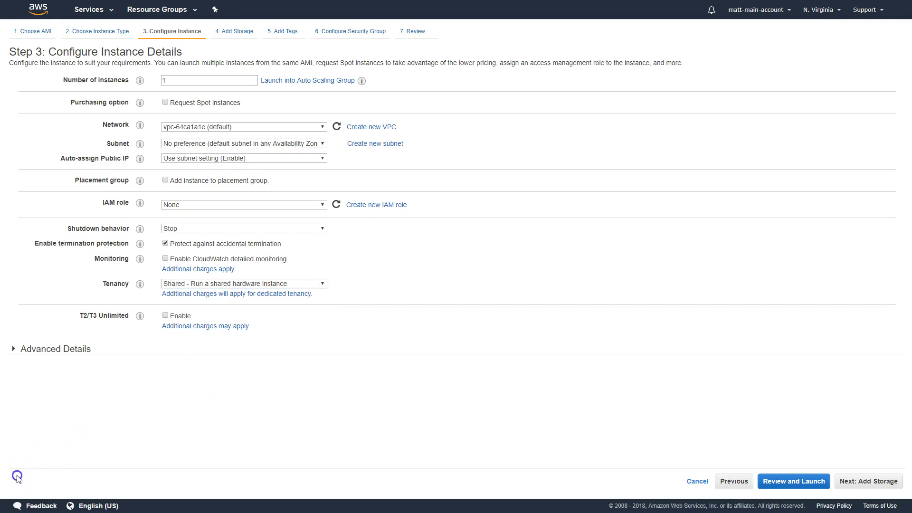
key(F11)
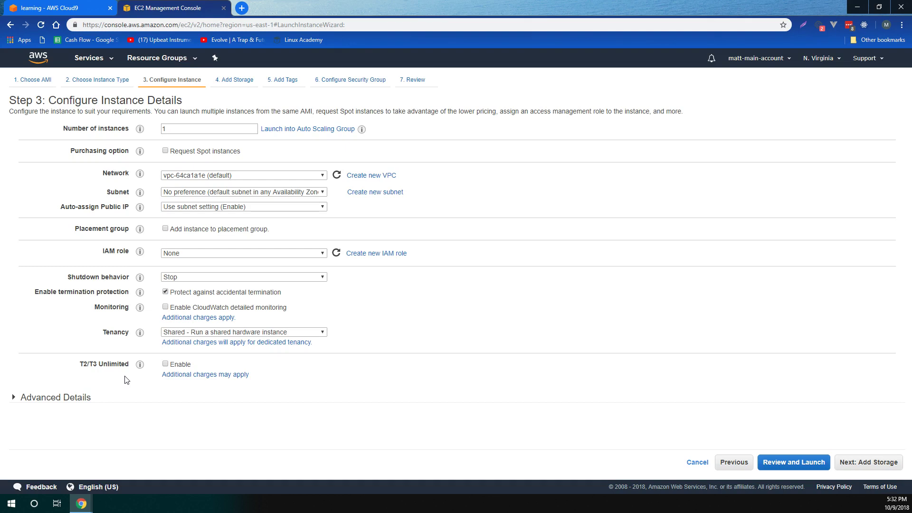
click(140, 364)
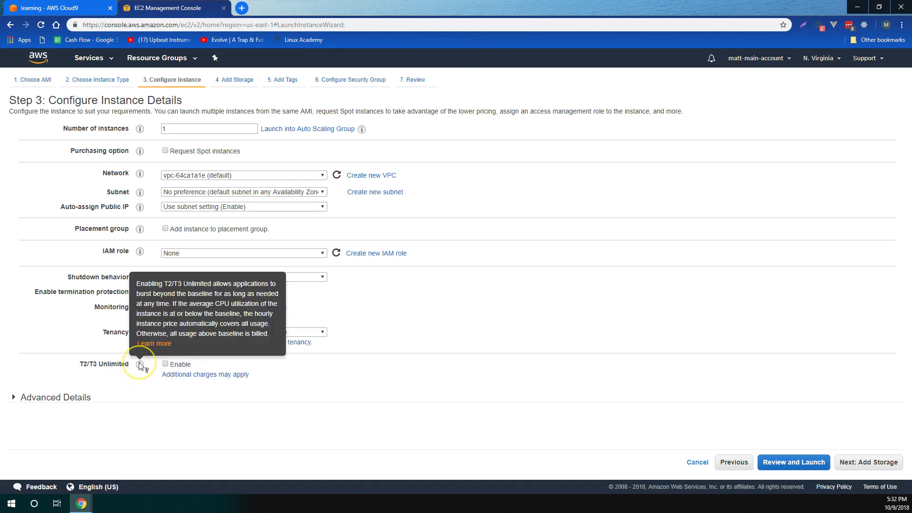
click(171, 386)
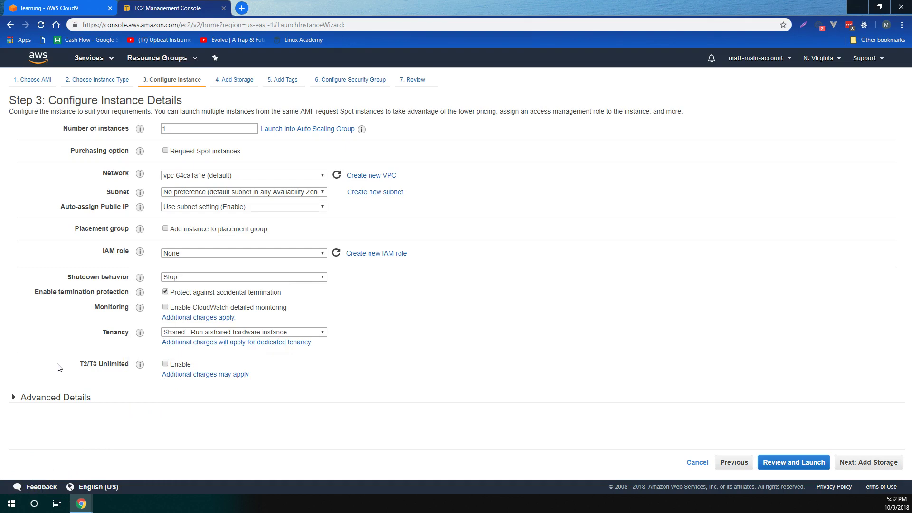
Expand the advanced details, leave the optional user data empty, and continue to the storage configuration.
click(43, 398)
click(100, 383)
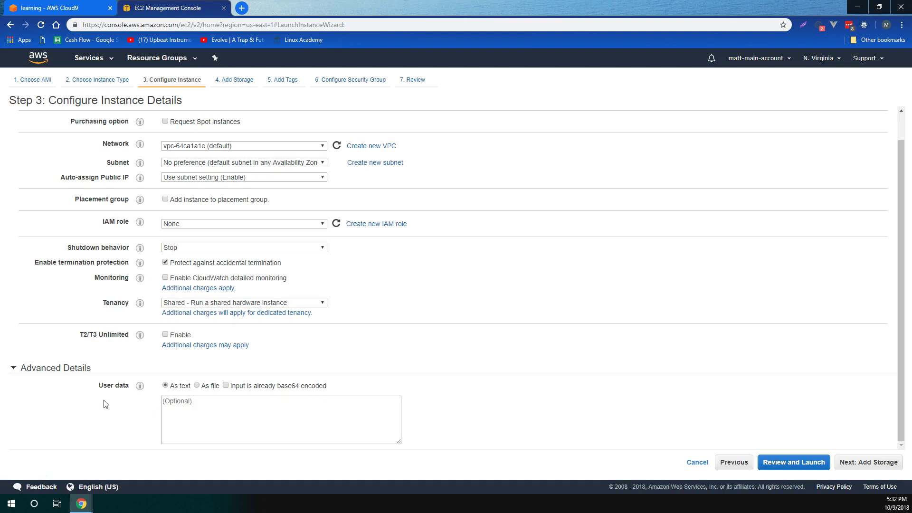
click(182, 407)
click(869, 461)
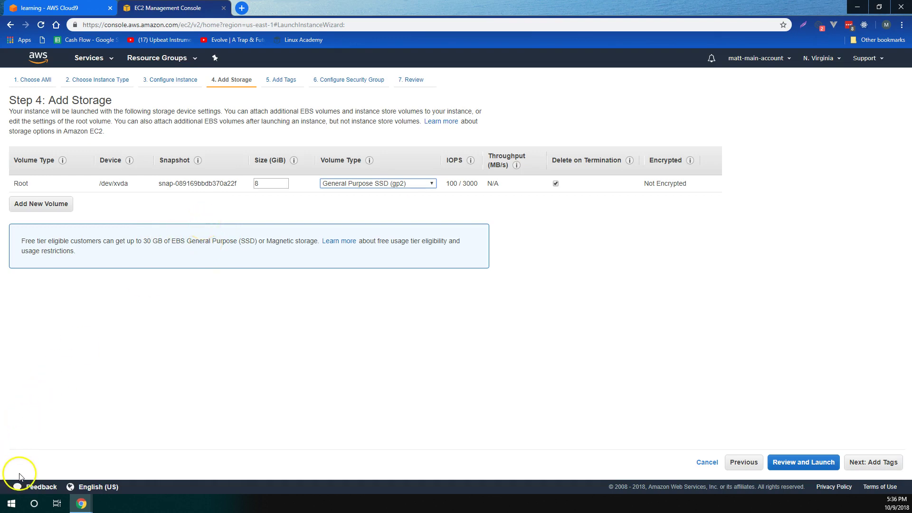
Examine the root volume's type options and size, keeping General Purpose SSD (gp2) and 8 GiB.
click(367, 183)
click(404, 184)
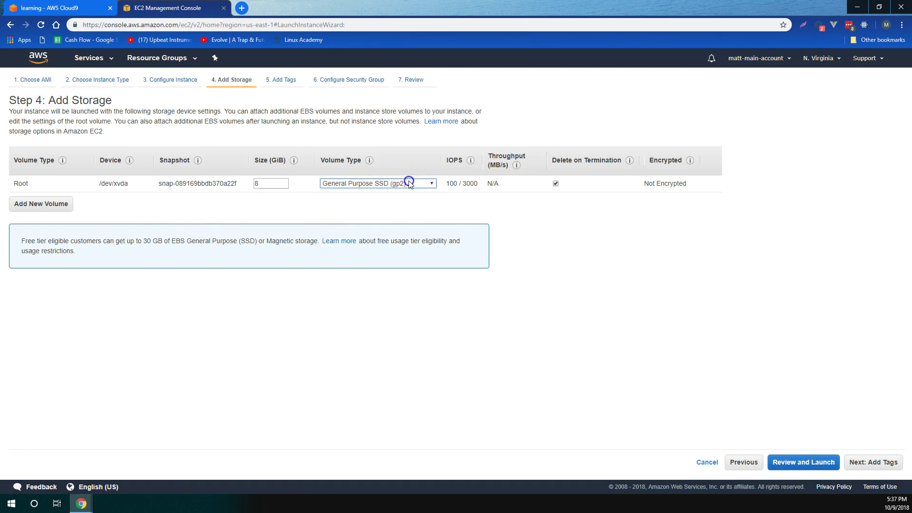
double_click(266, 183)
click(162, 215)
Add an extra EBS volume to the instance storage and remove it again.
click(39, 205)
click(50, 200)
click(50, 208)
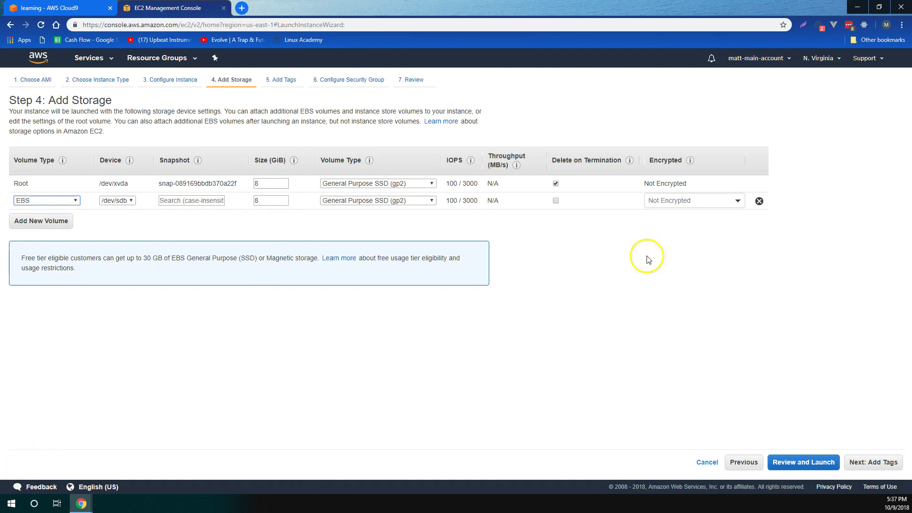
click(759, 200)
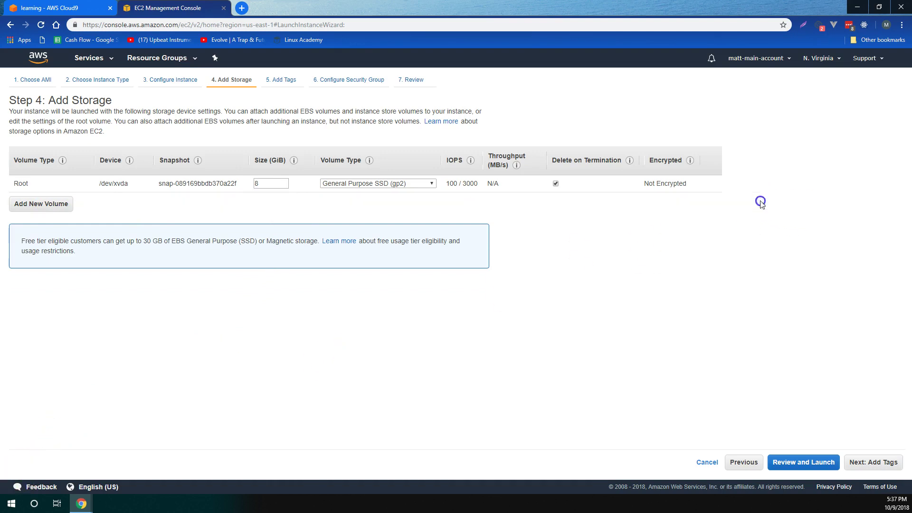
Continue to the tags configuration and add a tag with key Name and value "My First Instance!".
click(873, 463)
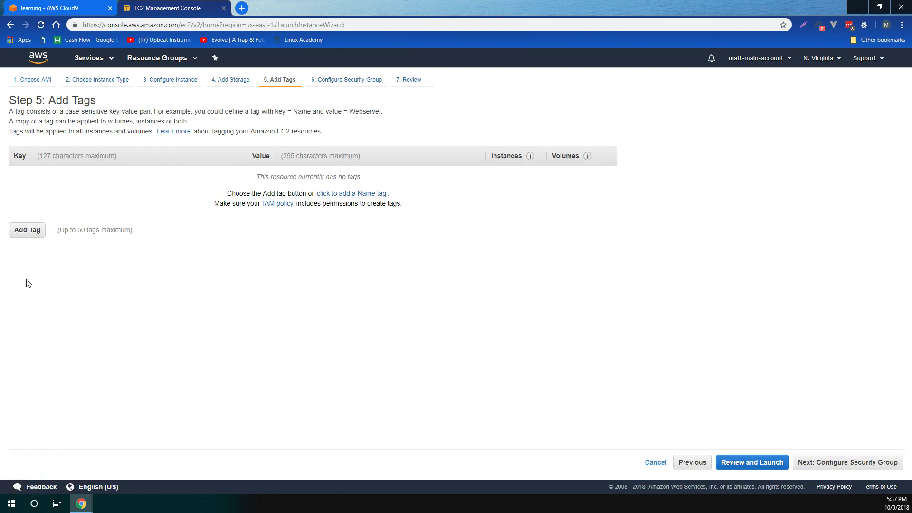
click(27, 231)
click(54, 174)
text(Name)
key(Tab)
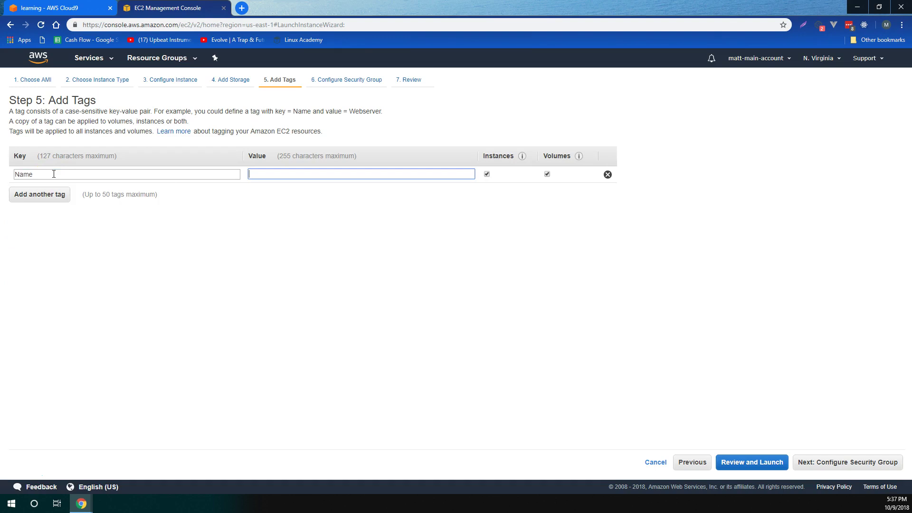
text(My Fi)
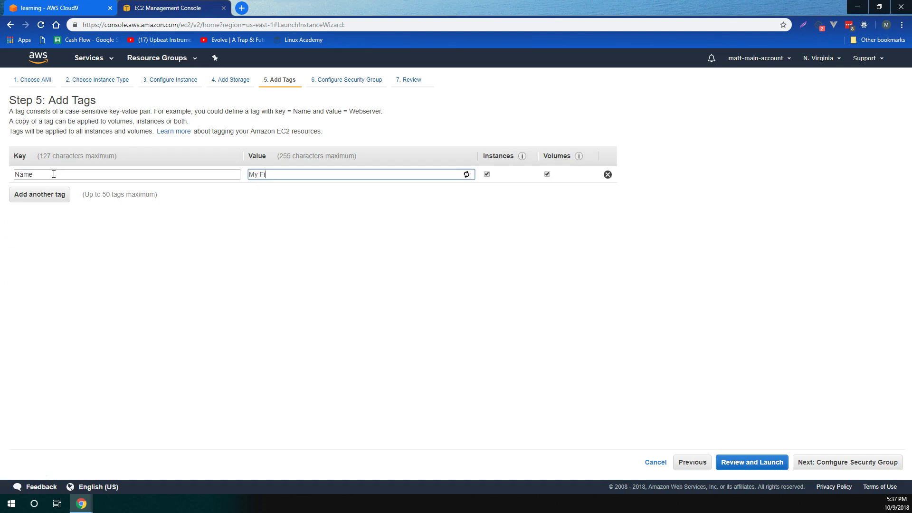
text(rst Instance!)
click(157, 250)
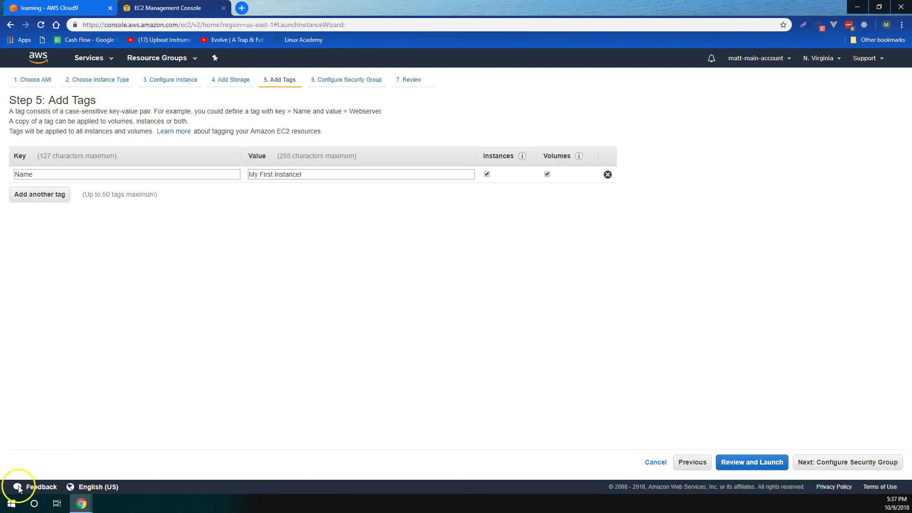
Add a second empty tag, remove it again, and continue to the security group configuration.
click(43, 196)
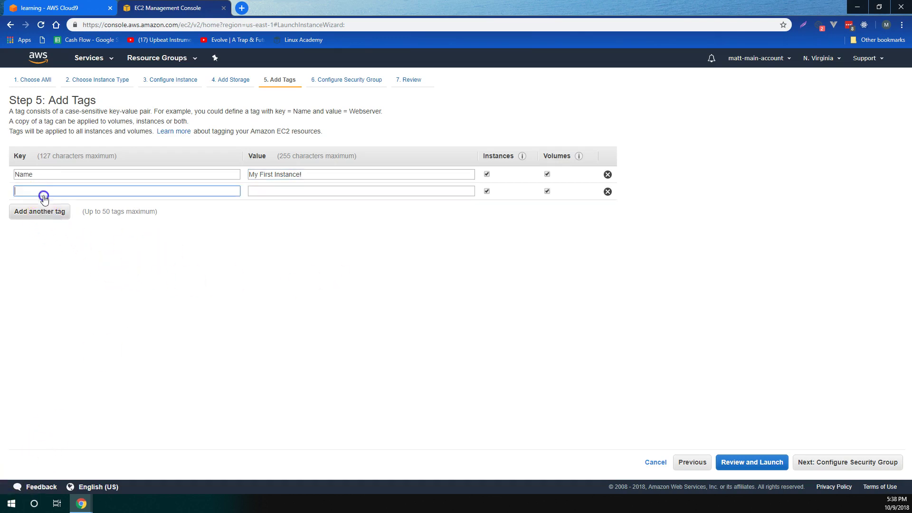
click(607, 191)
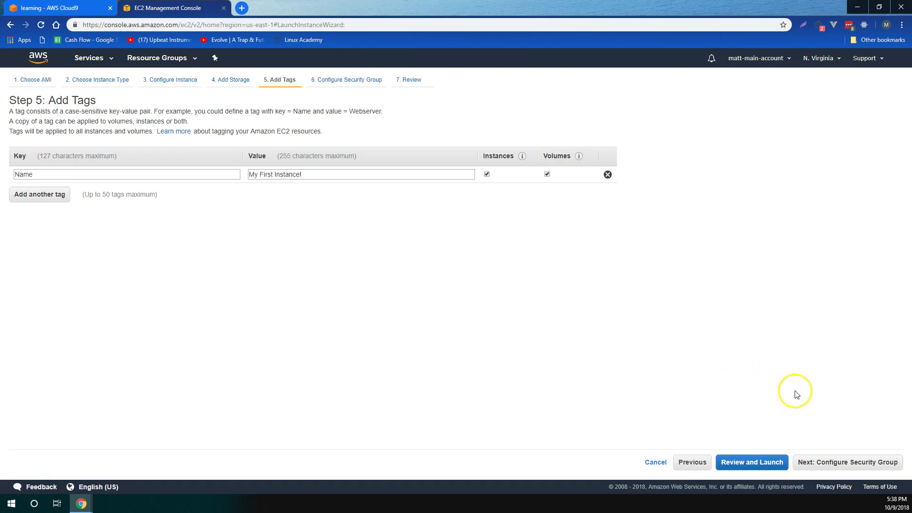
click(842, 462)
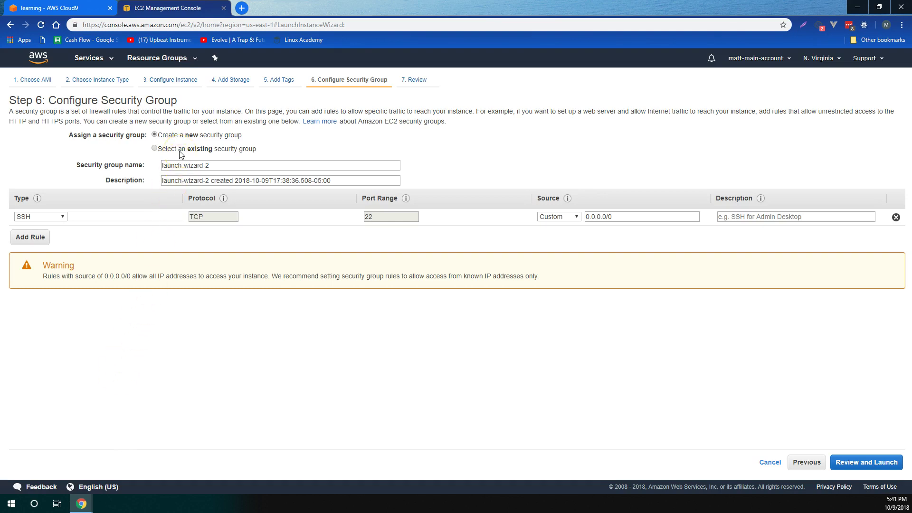
Examine the existing security groups and, back under the new group option, the available rule types, keeping SSH.
click(155, 149)
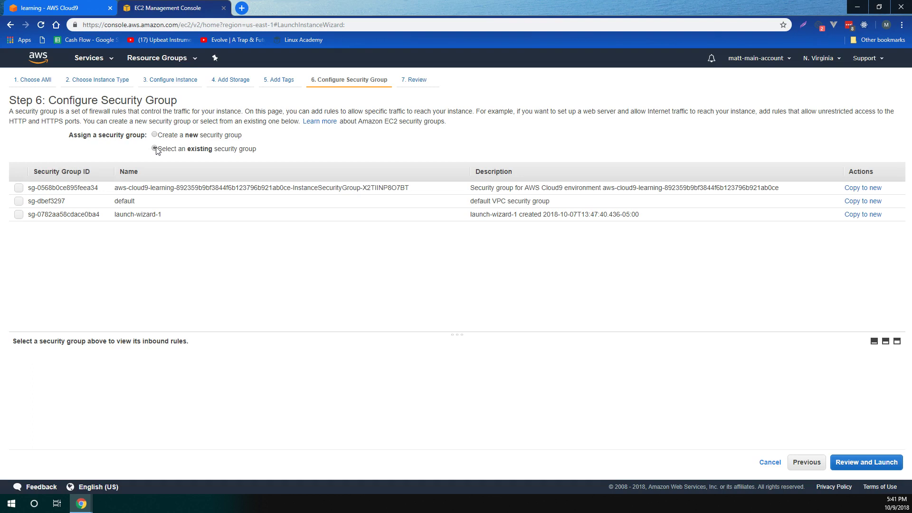
click(156, 136)
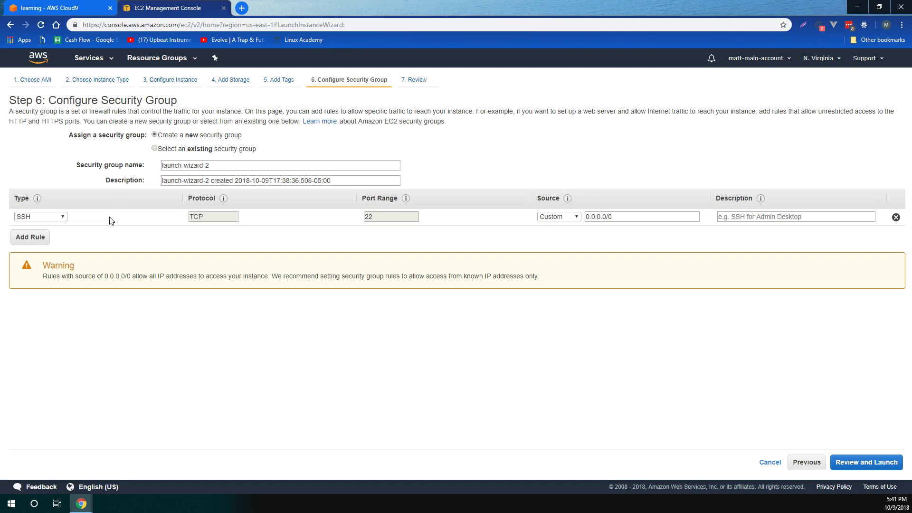
click(59, 217)
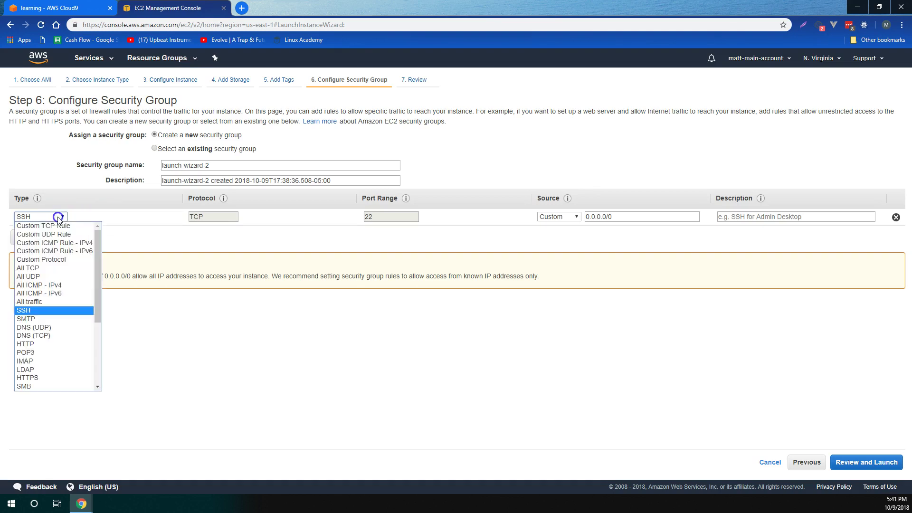
mouse_move(98, 266)
mouse_down()
mouse_move(95, 343)
mouse_move(112, 255)
mouse_move(106, 238)
mouse_move(96, 282)
mouse_up()
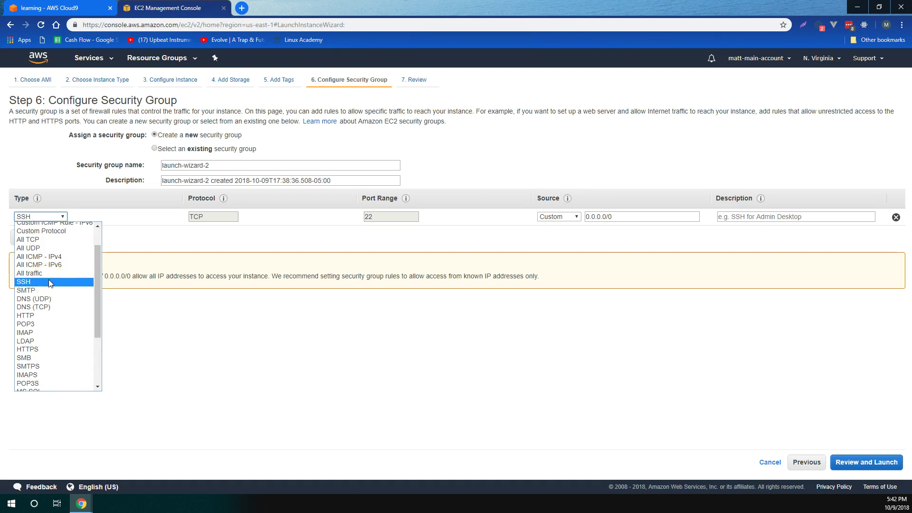
click(49, 281)
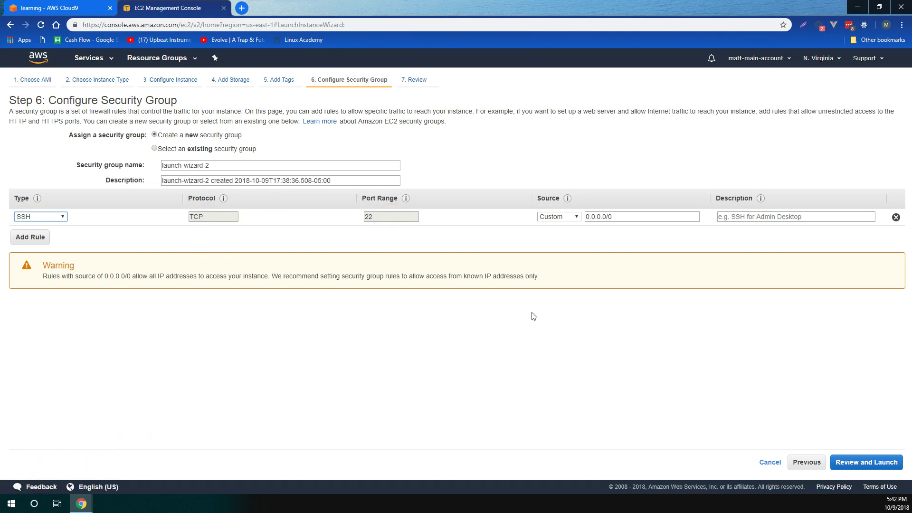
Restrict the SSH rule's source to My IP with the description my_ip, and continue to the launch review.
click(562, 218)
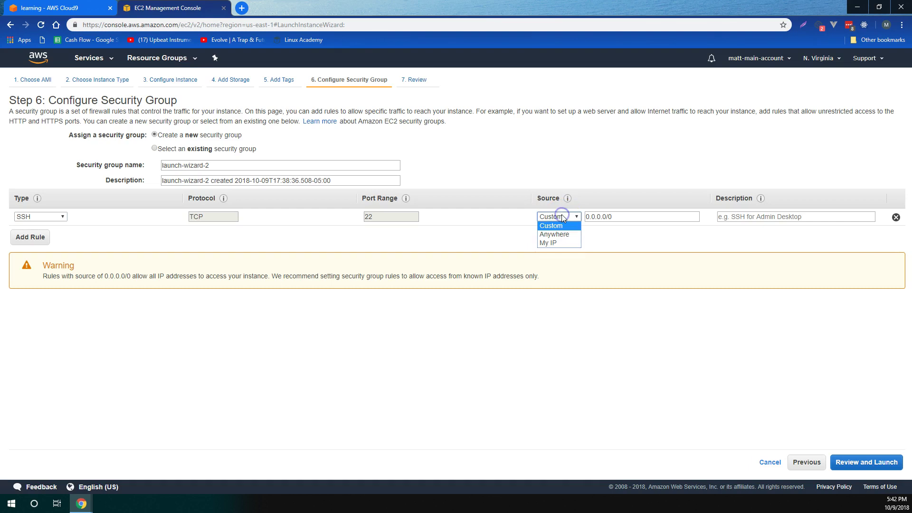
click(549, 243)
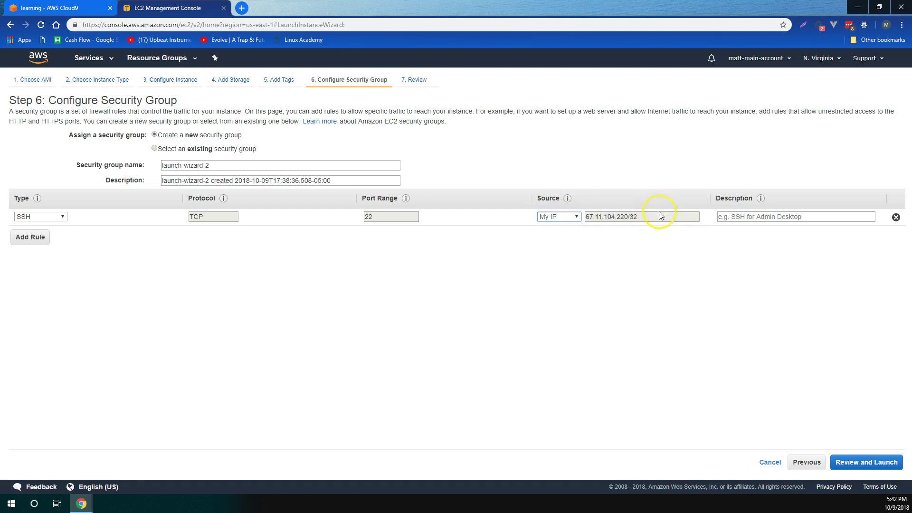
click(737, 218)
text(my_ip)
click(873, 465)
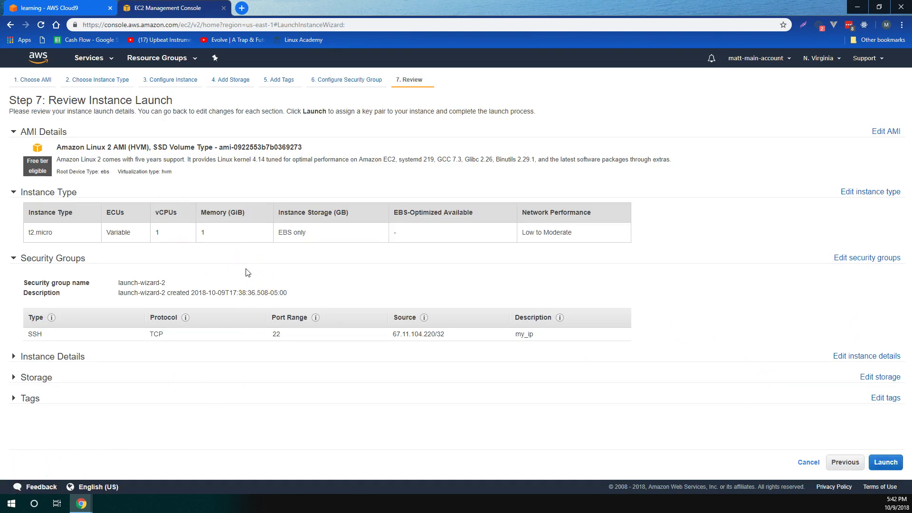
Create and download a new key pair named temp-access, and launch the instance with it.
click(884, 462)
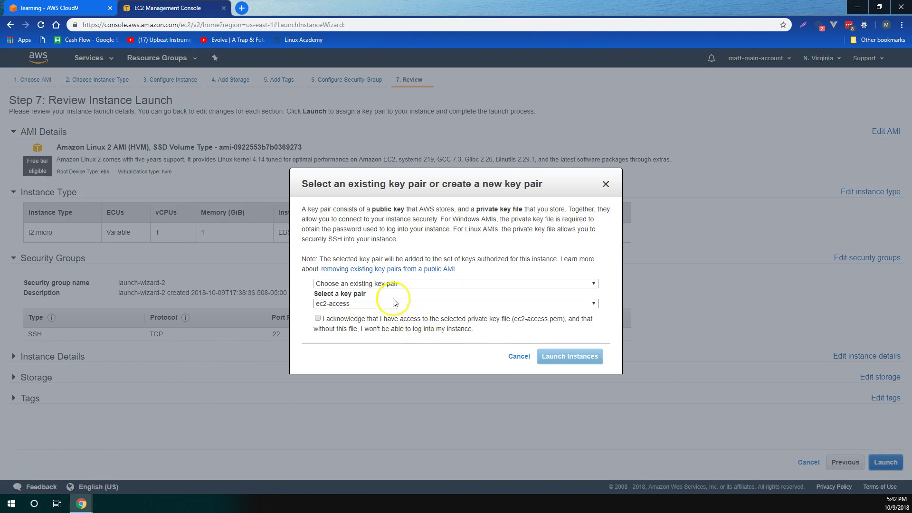
click(396, 284)
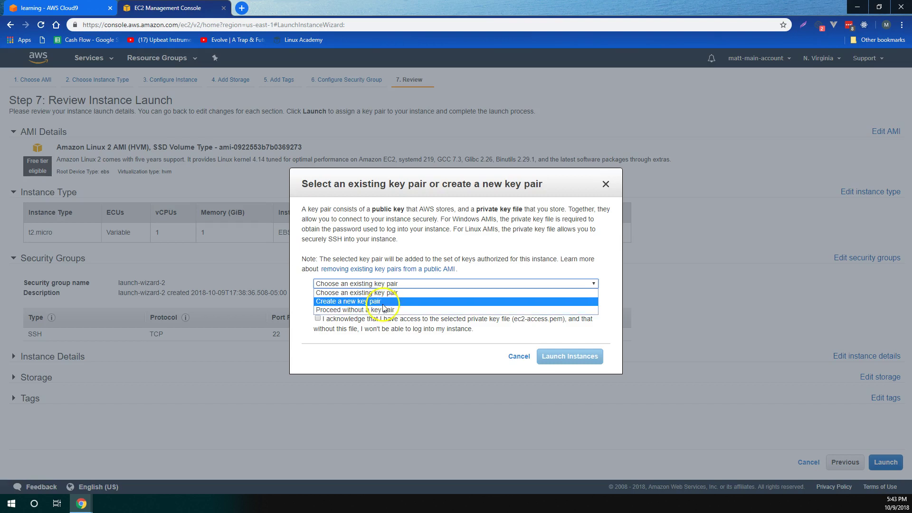
click(385, 301)
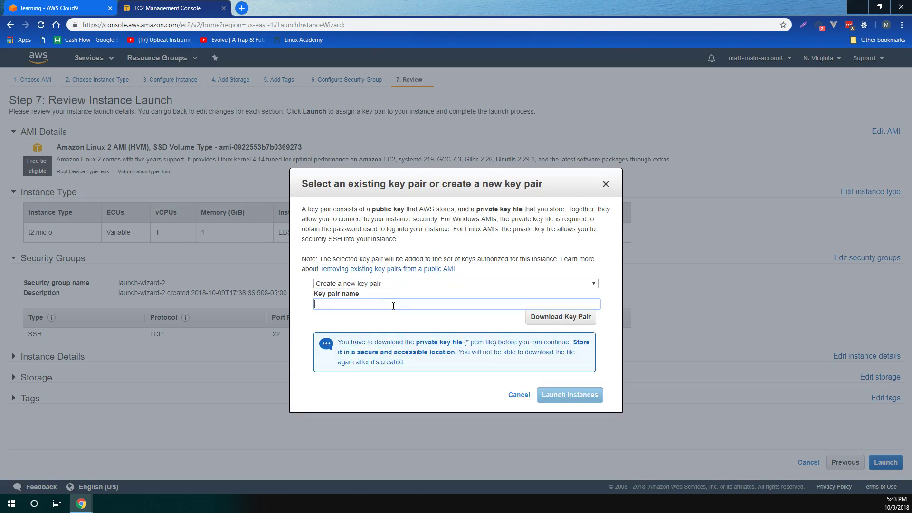
text(temp-access)
click(548, 316)
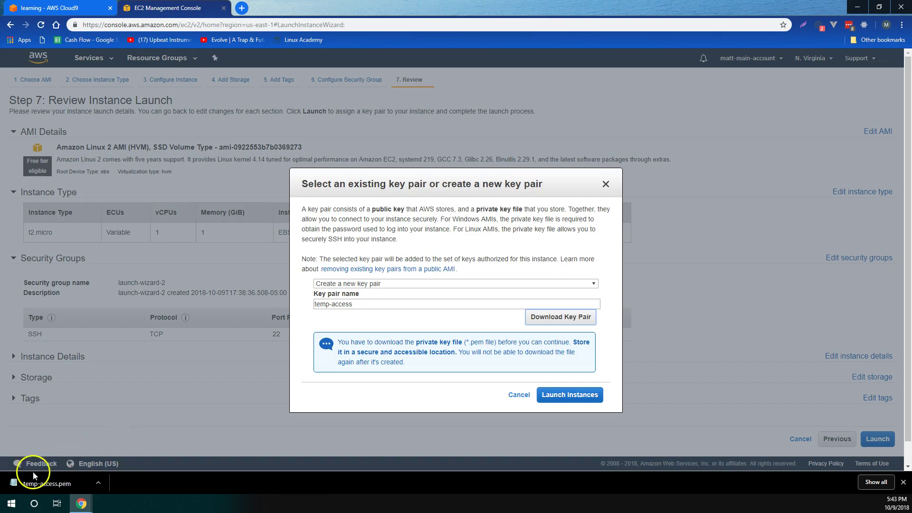
click(578, 397)
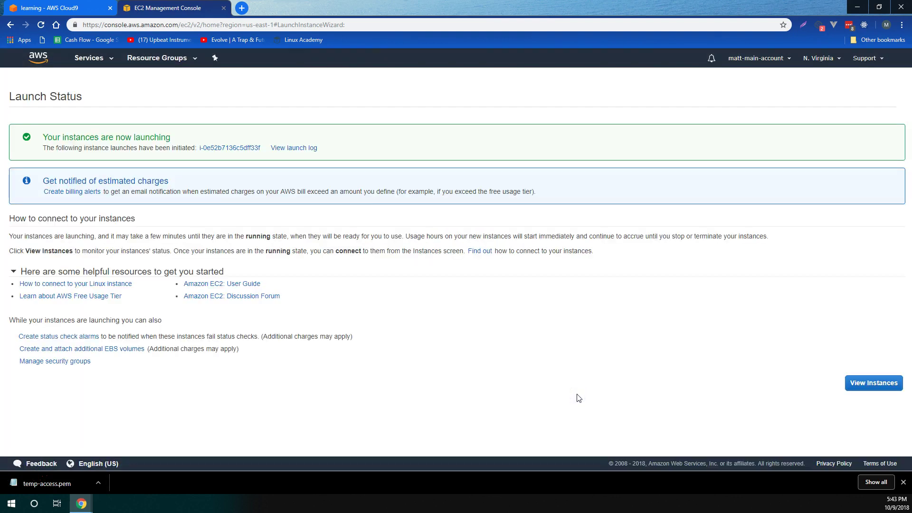
View the instances list and open the connection instructions for My First Instance!
click(884, 383)
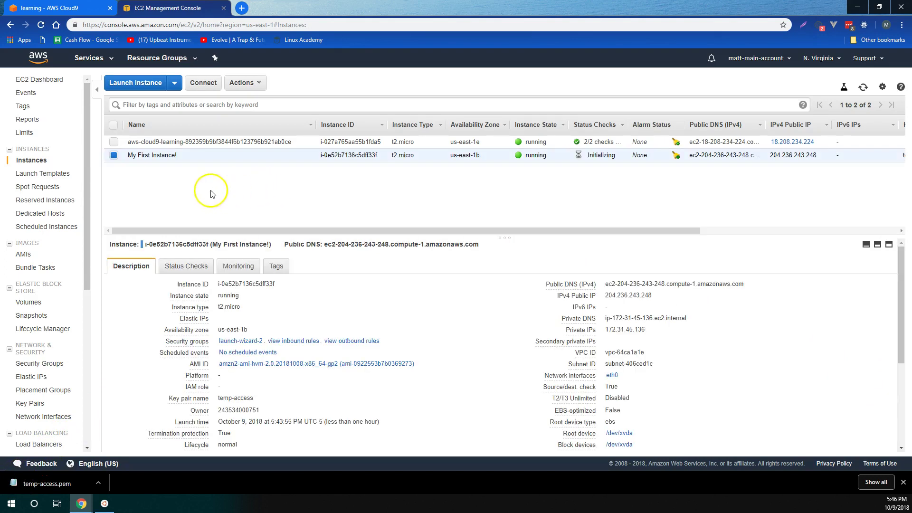
drag(171, 155, 126, 164)
click(126, 164)
click(204, 86)
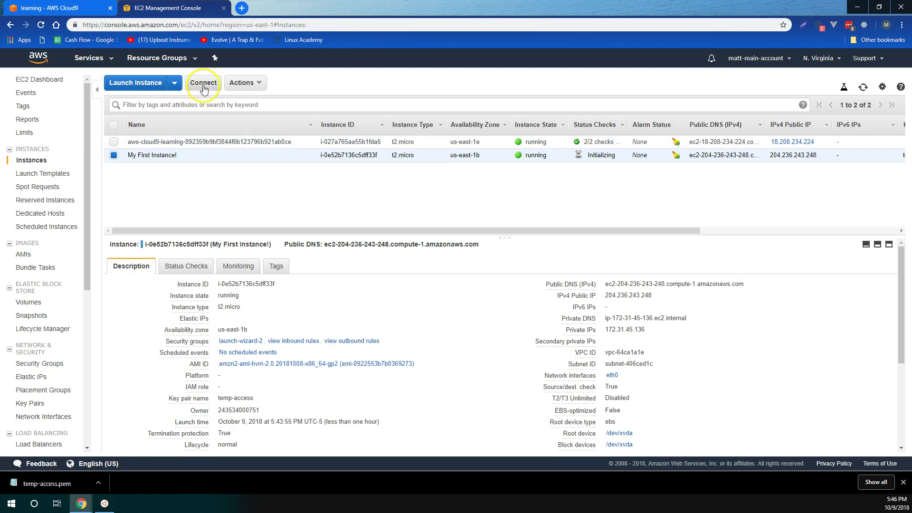
click(18, 478)
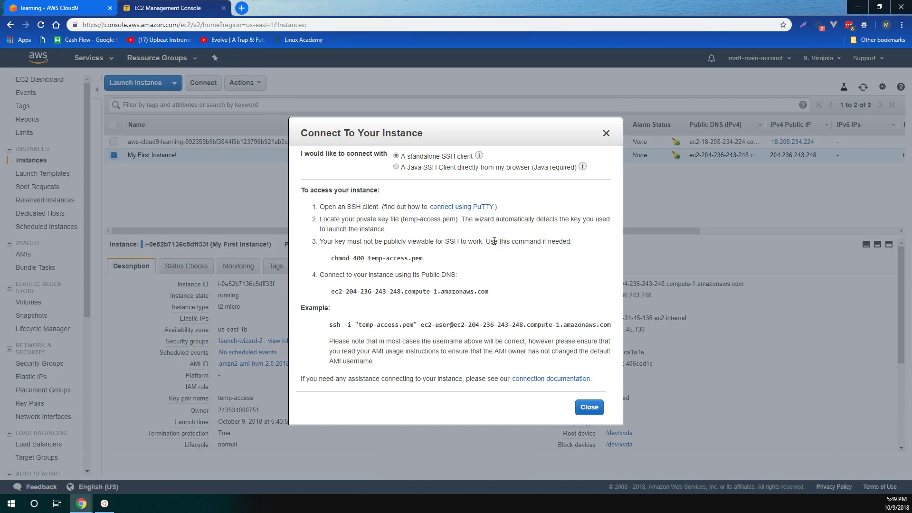
Copy the command chmod 400 temp-access.pem from the connection instructions and run it in the Ubuntu terminal.
drag(433, 260, 333, 262)
key(ctrl+c)
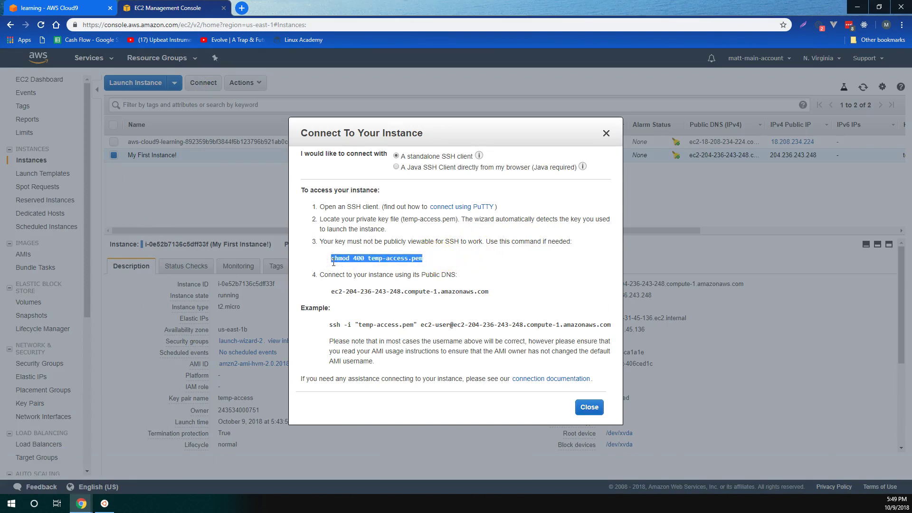
key(alt+Tab)
text(c)
right_click(327, 168)
key(Return)
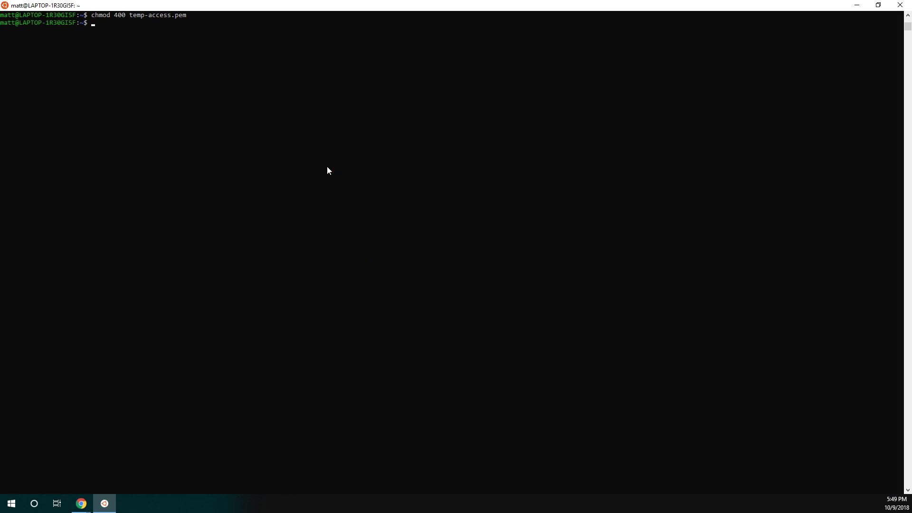
Copy the example ssh command using temp-access.pem and the ec2-user login from the browser, and run it in the Ubuntu terminal.
key(alt+Tab)
drag(329, 325, 607, 320)
key(ctrl+c)
key(alt+Tab)
right_click(300, 151)
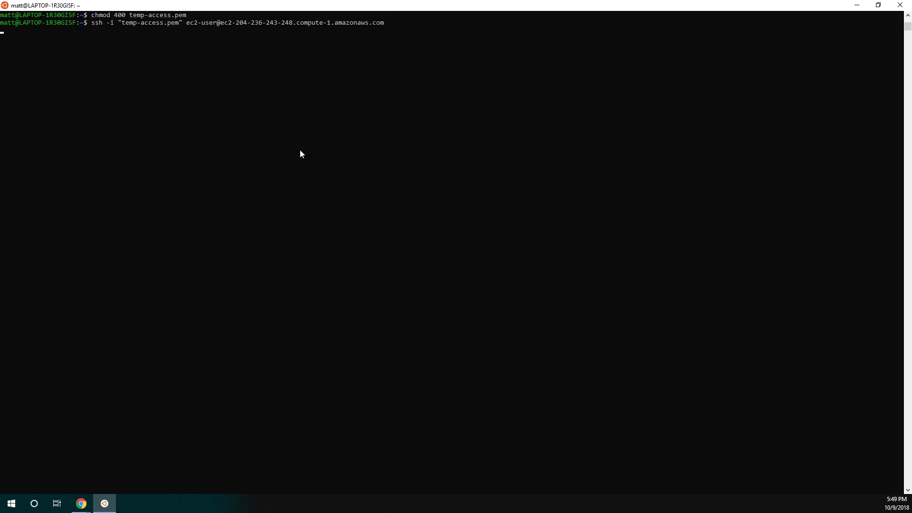